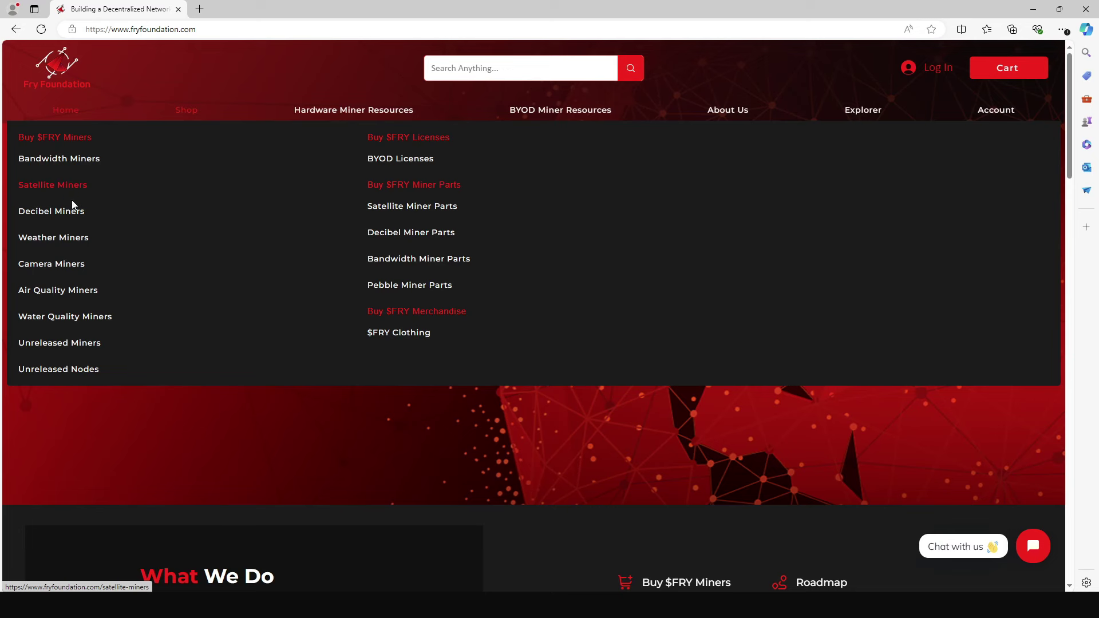
Add one $FRY Bandwidth Miner with the EU plug type to the cart for $250.00.
click(56, 164)
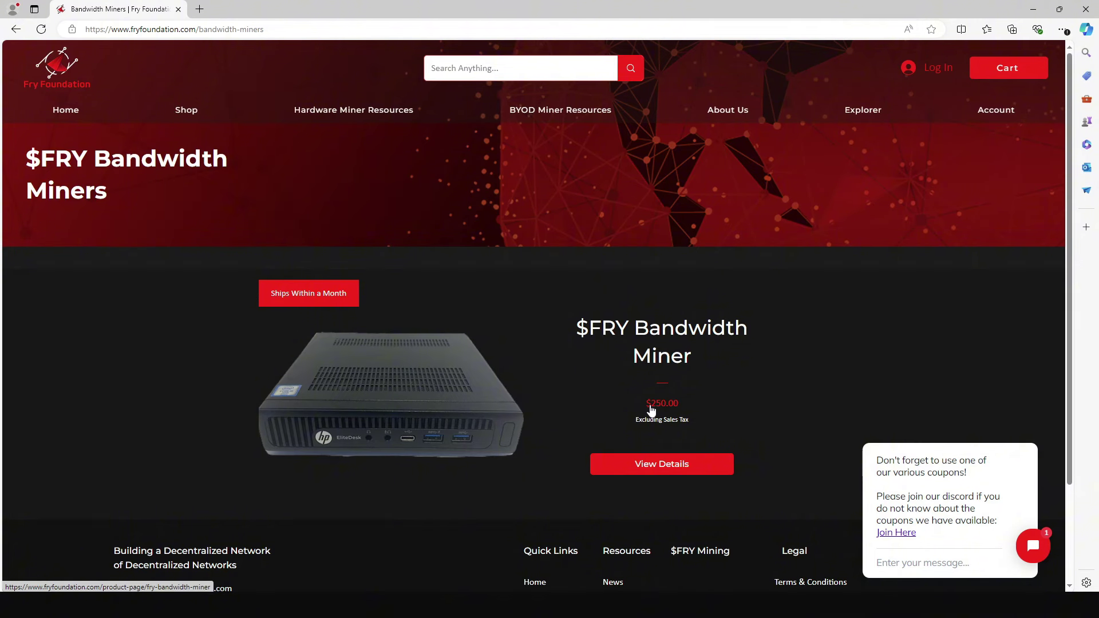
click(714, 468)
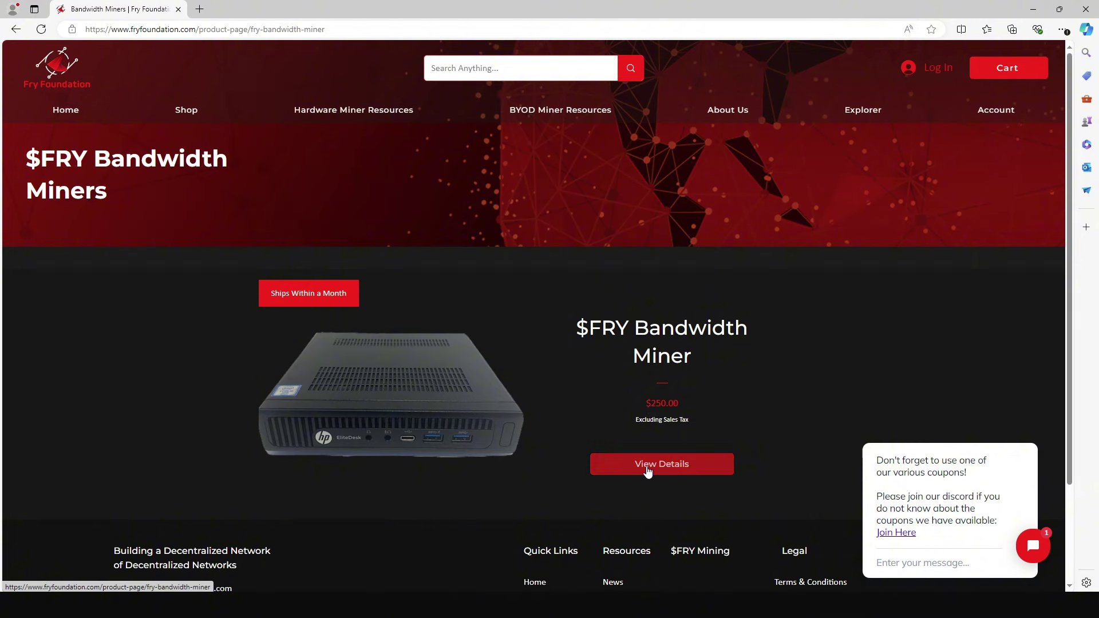
click(620, 313)
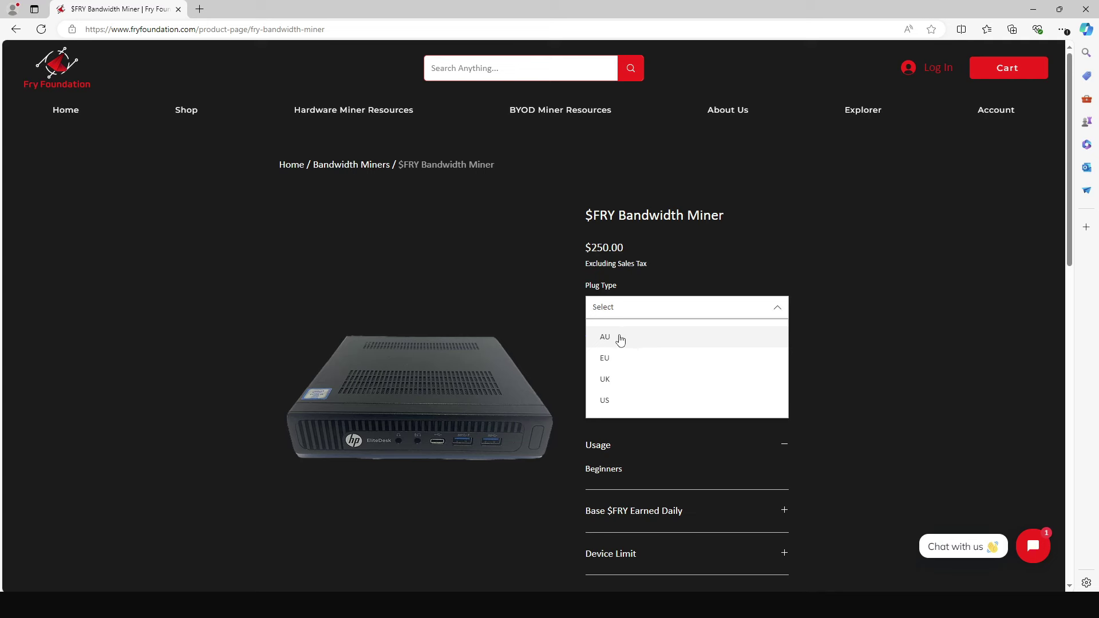
click(621, 364)
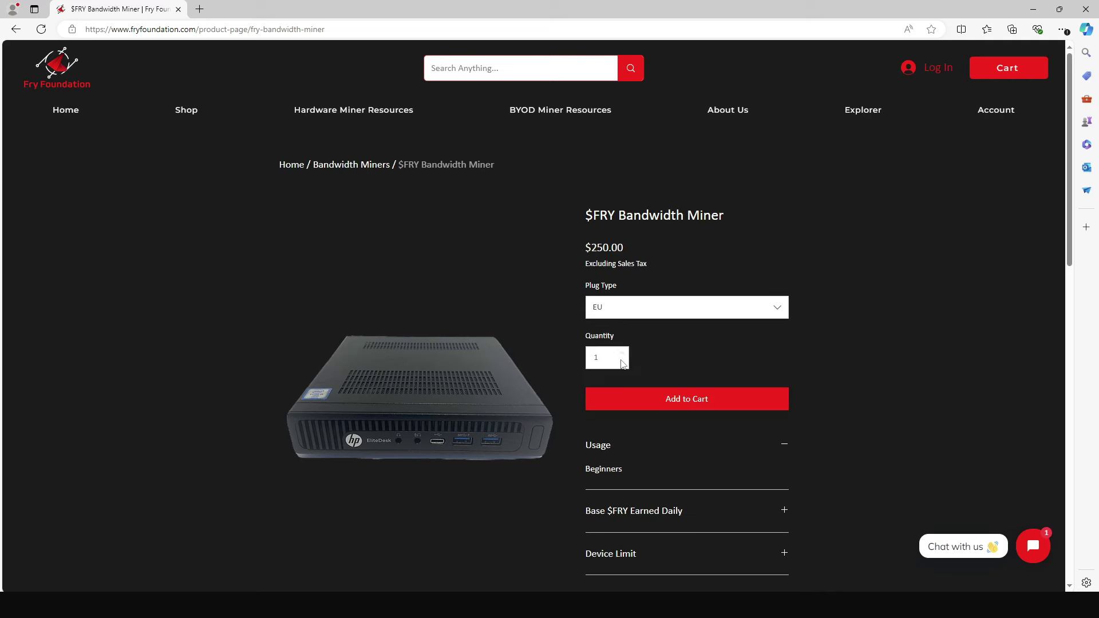
click(647, 410)
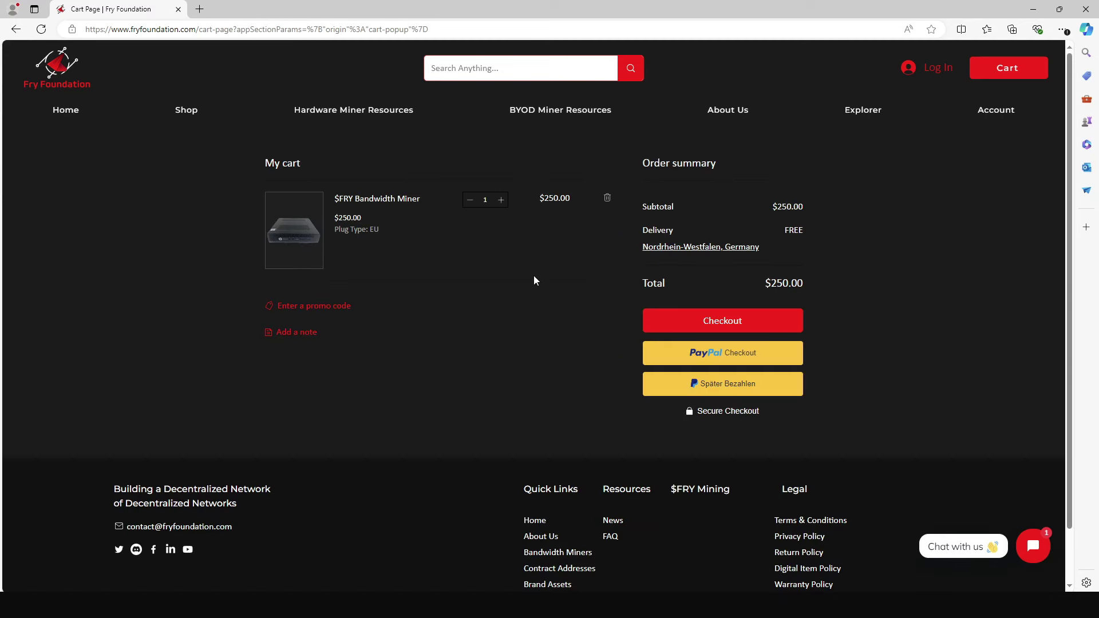
Apply promo code DEPINspirationHUB to cut the total to $162.50, then return to the home page.
click(333, 307)
text(DEPINspirationHUB)
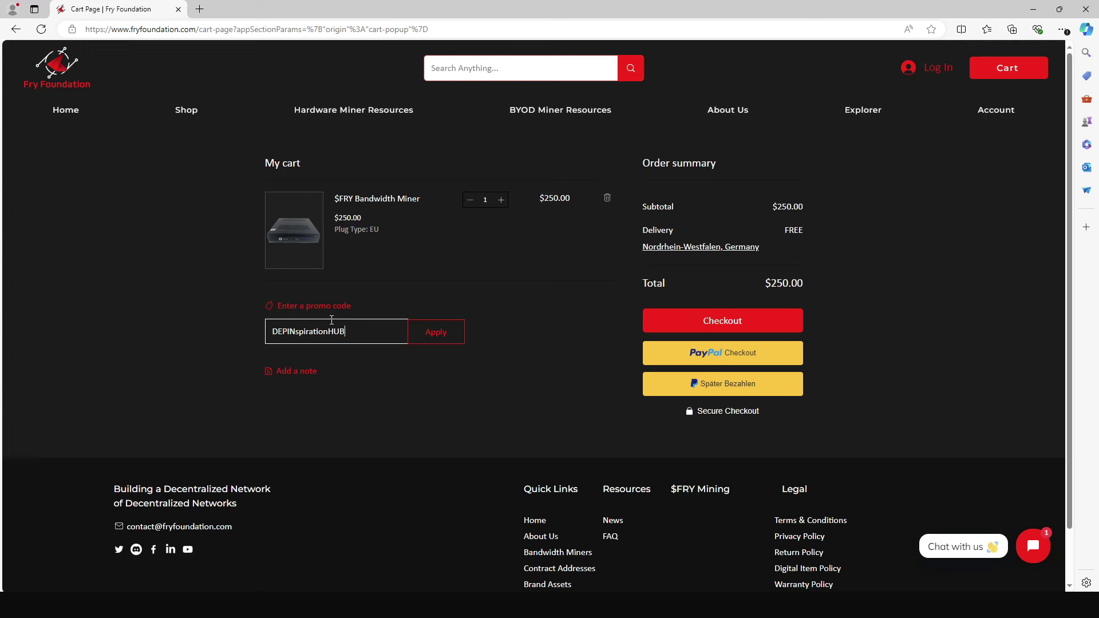
click(425, 338)
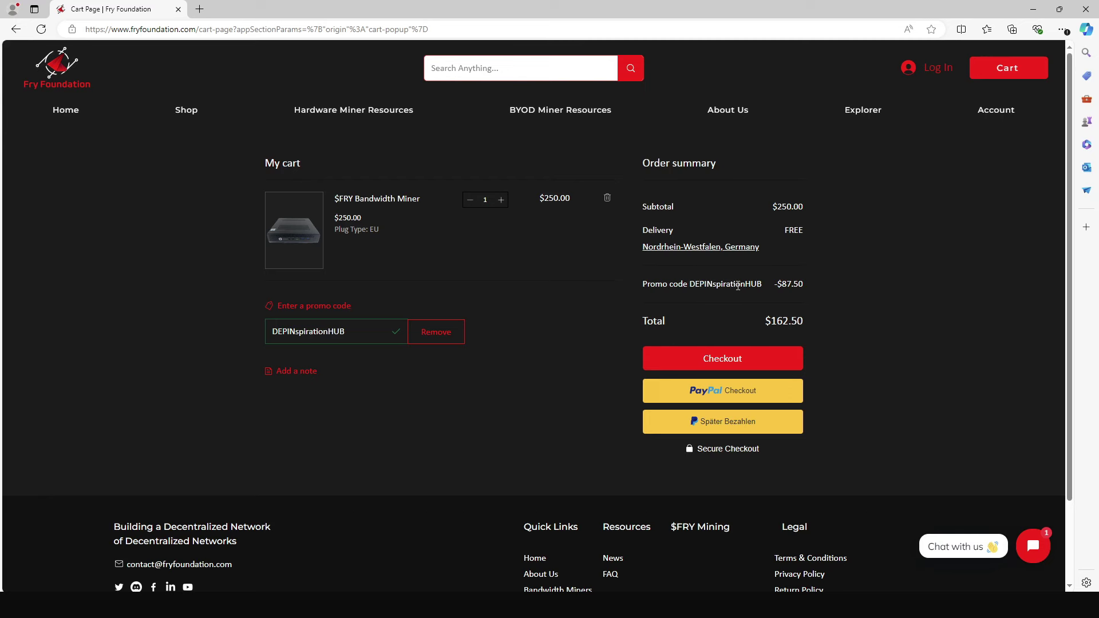
key(alt+Left)
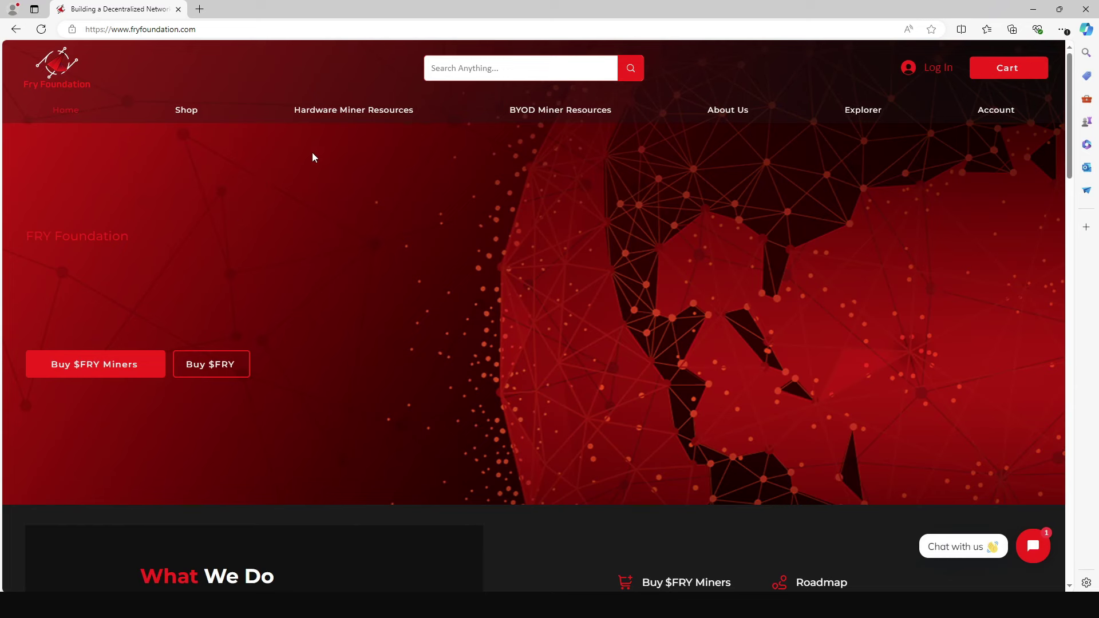
Download the Alpha Version Bandwidth Miner installer zip from the Downloads page.
mouse_move(349, 115)
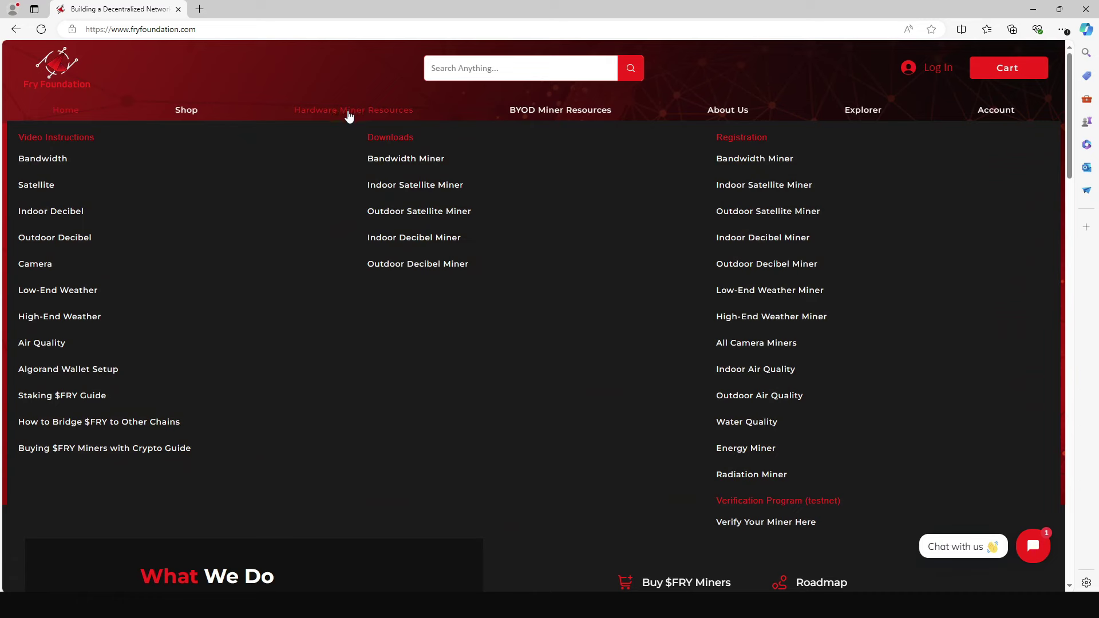
click(380, 161)
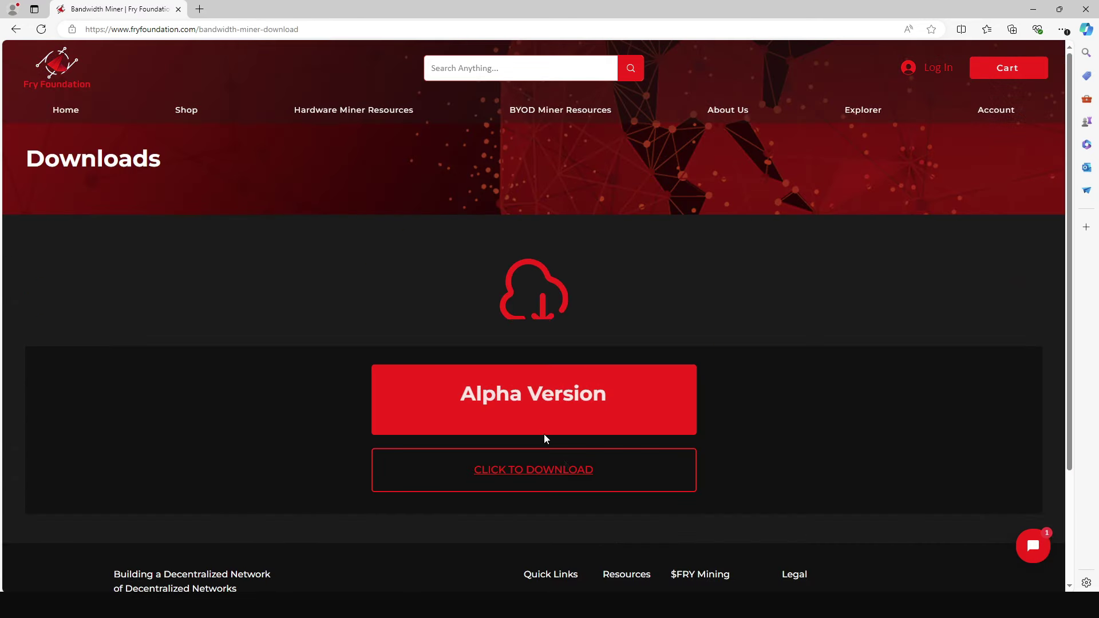
click(522, 476)
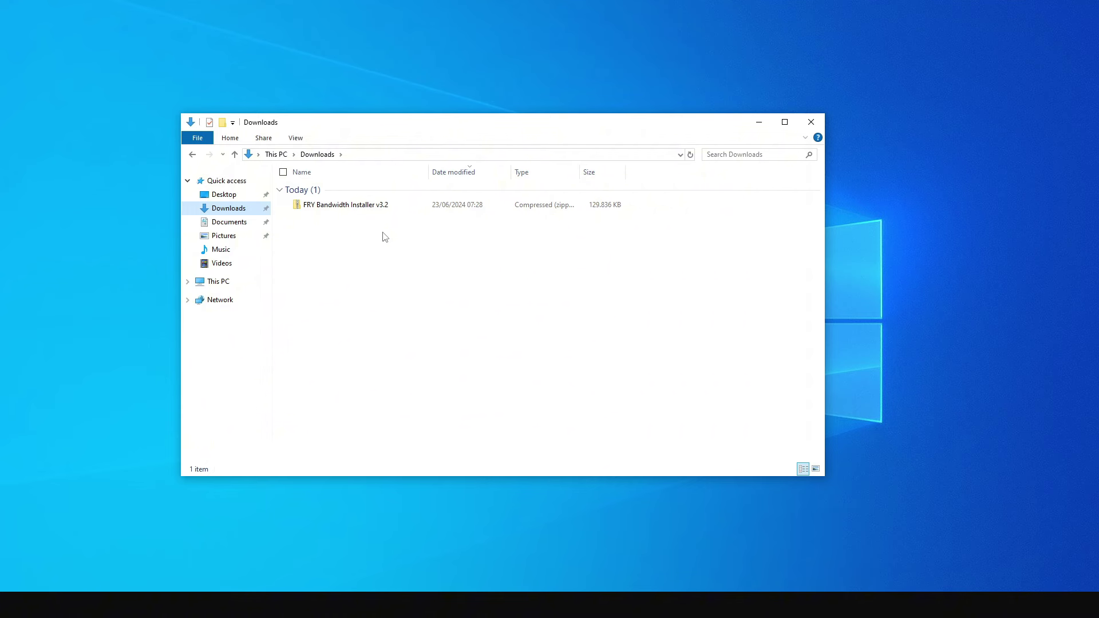
Launch FRYBandwidthInstaller from the downloaded zip, letting it run past the SmartScreen warning.
double_click(348, 211)
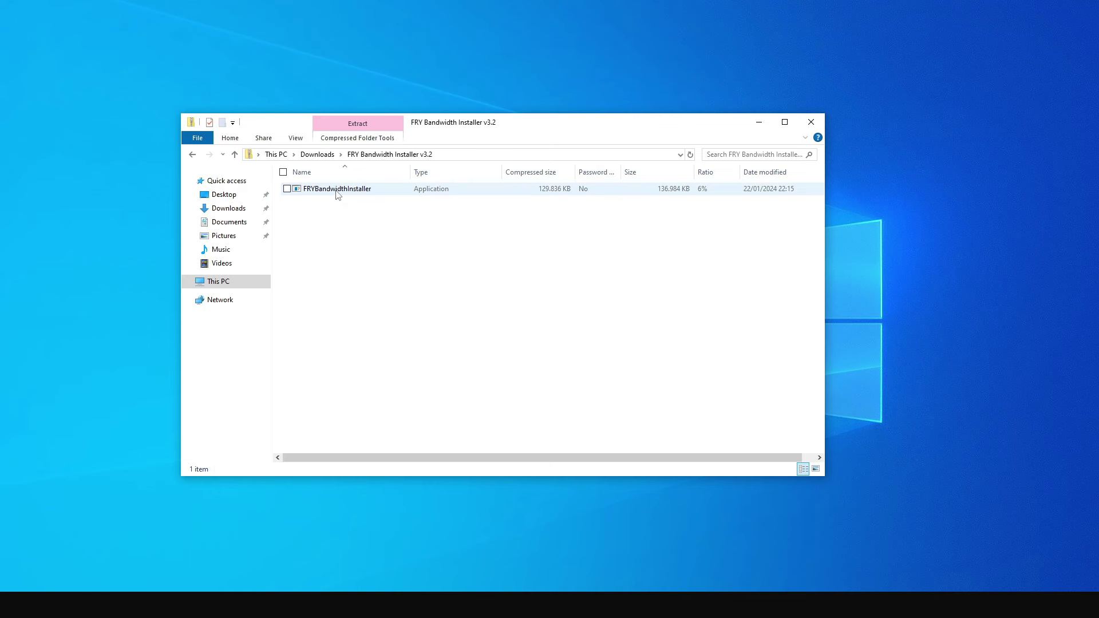
double_click(337, 190)
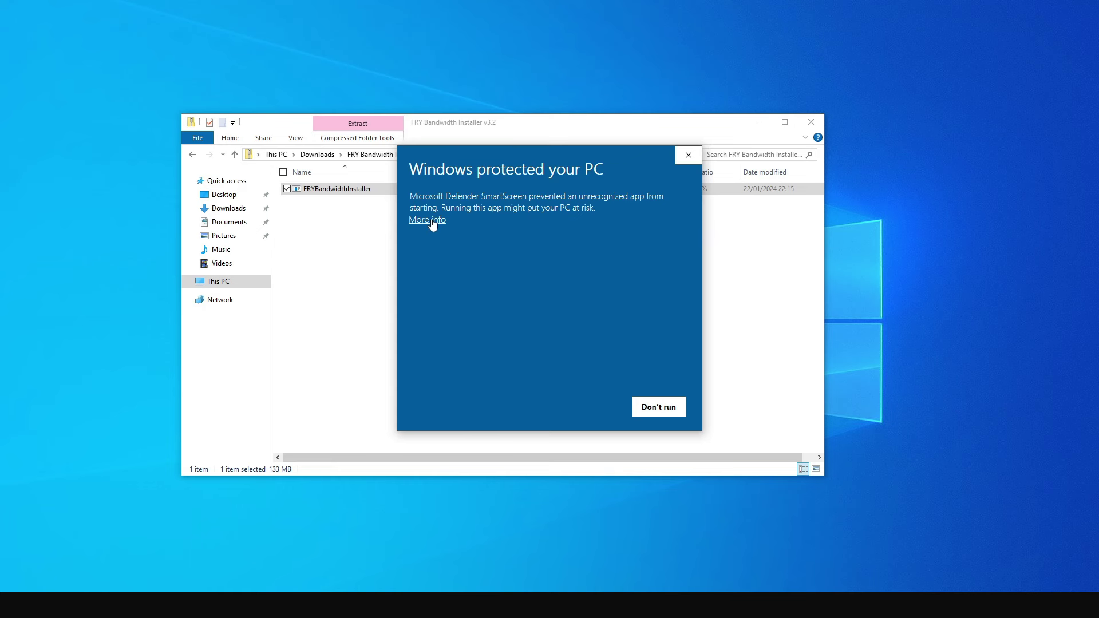
click(432, 222)
click(589, 407)
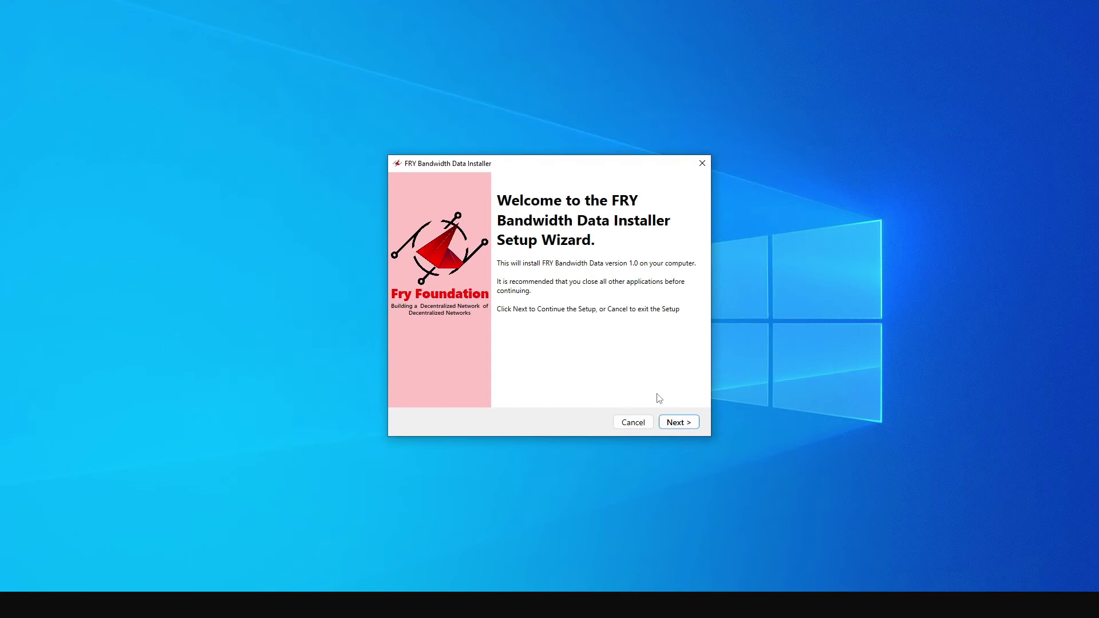
Start the FRY Bandwidth Data installation and install Node.js with its default settings.
click(677, 424)
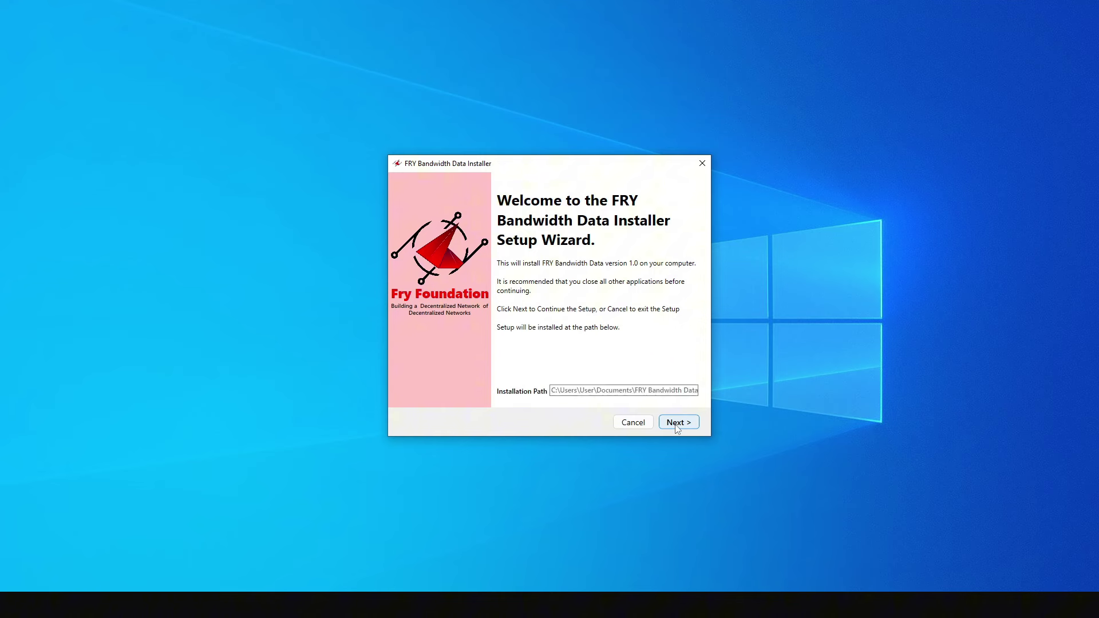
click(678, 423)
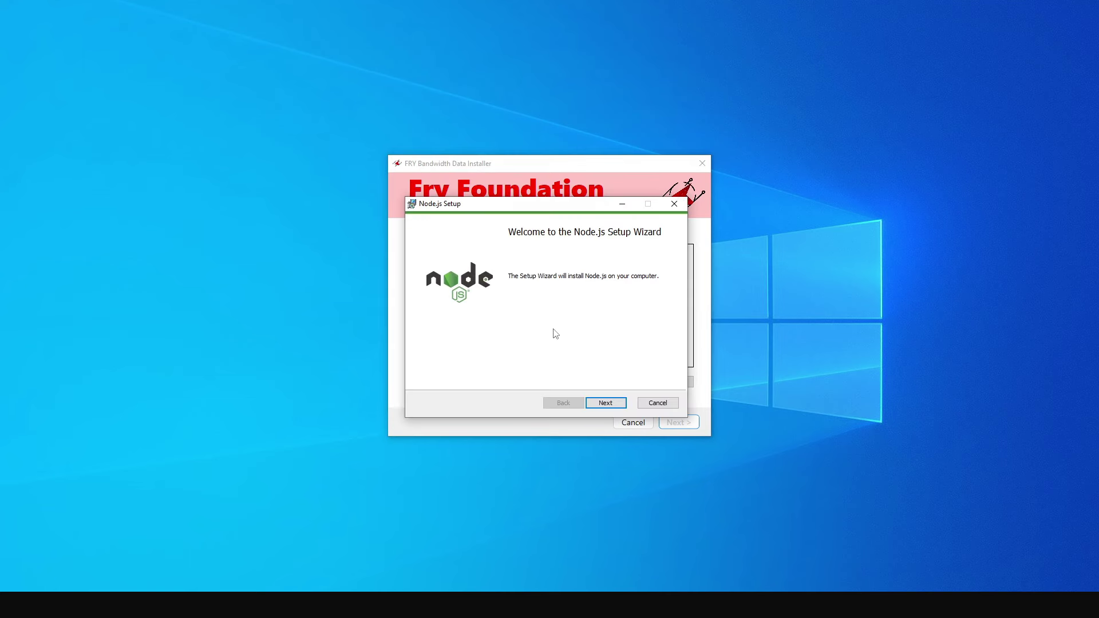
click(602, 403)
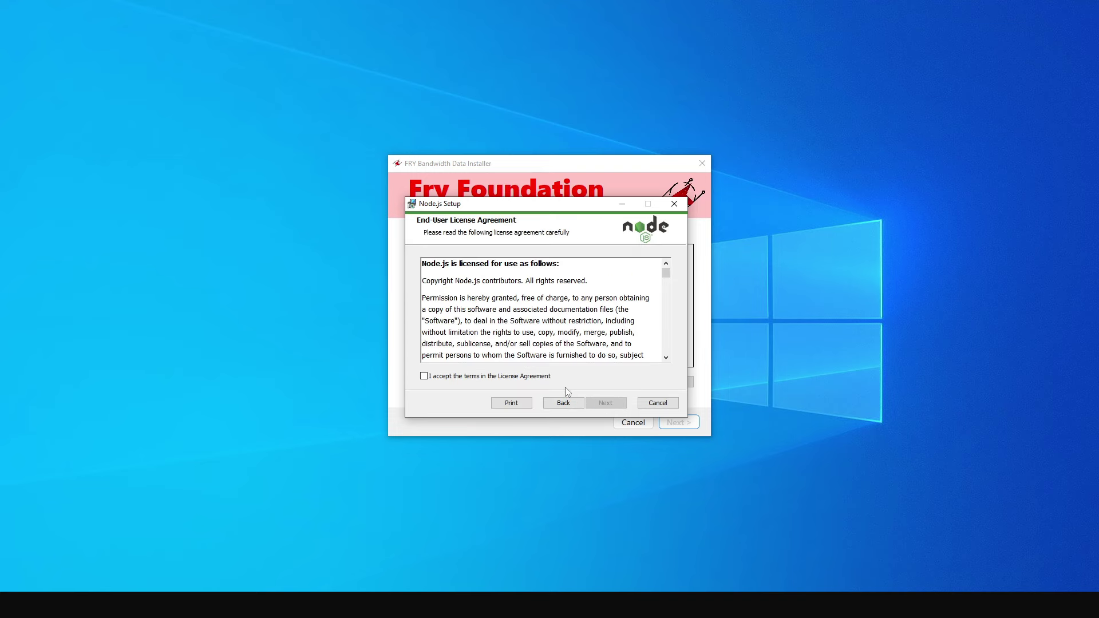
click(540, 379)
click(598, 404)
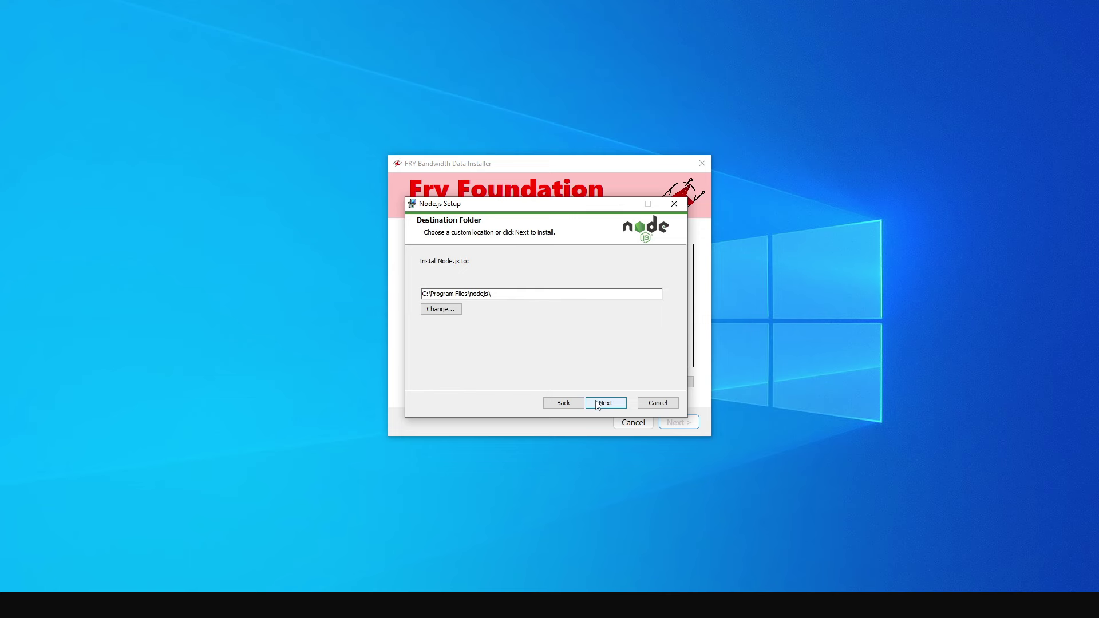
click(598, 403)
click(598, 404)
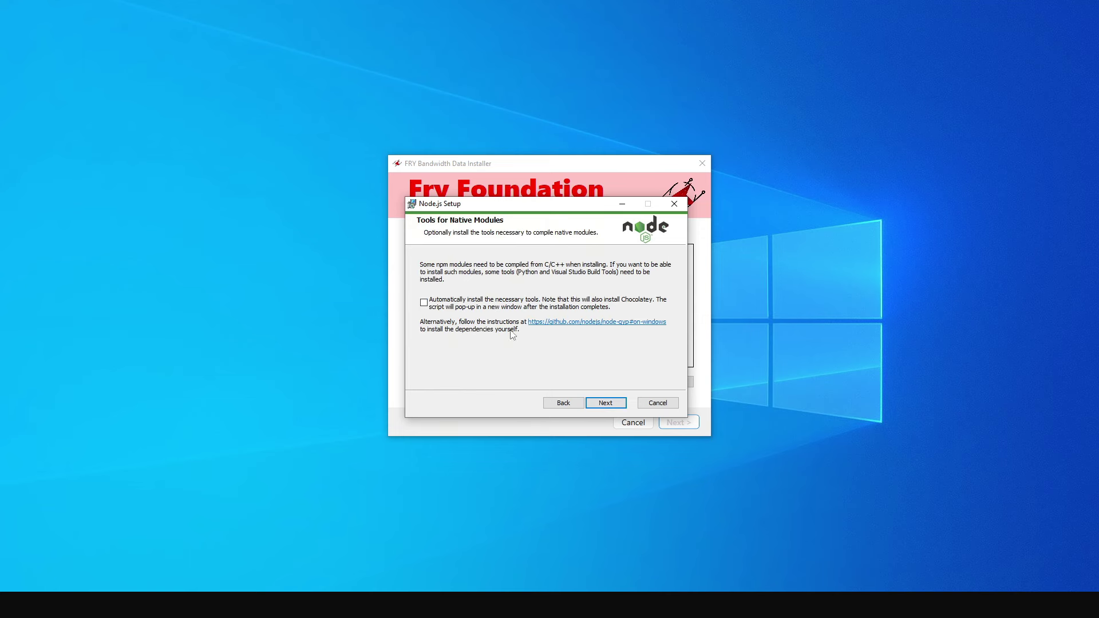
click(603, 403)
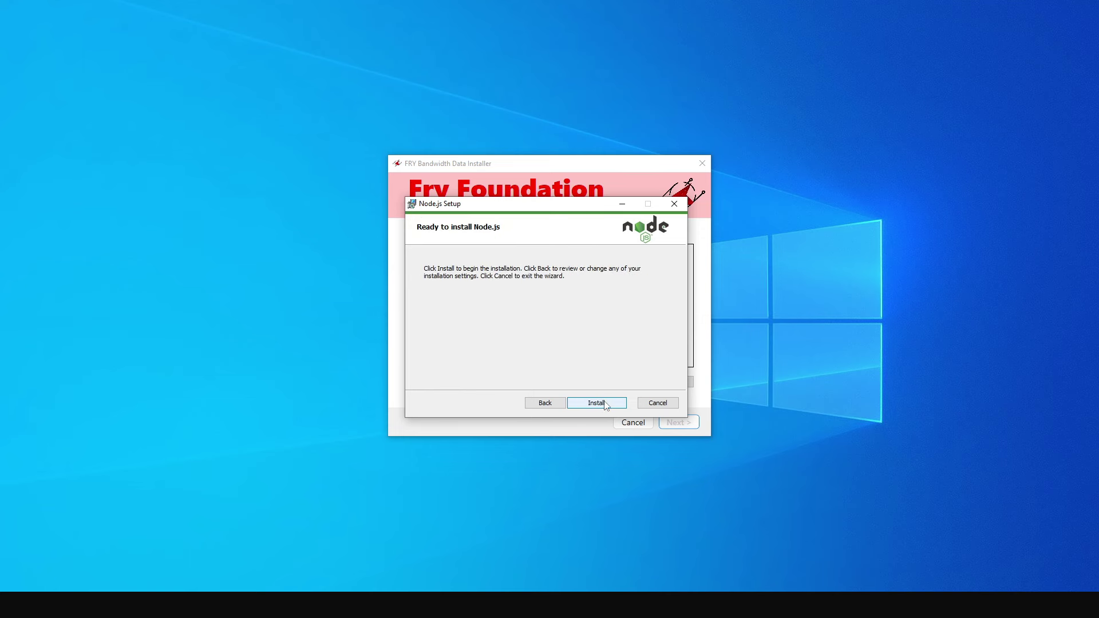
click(596, 402)
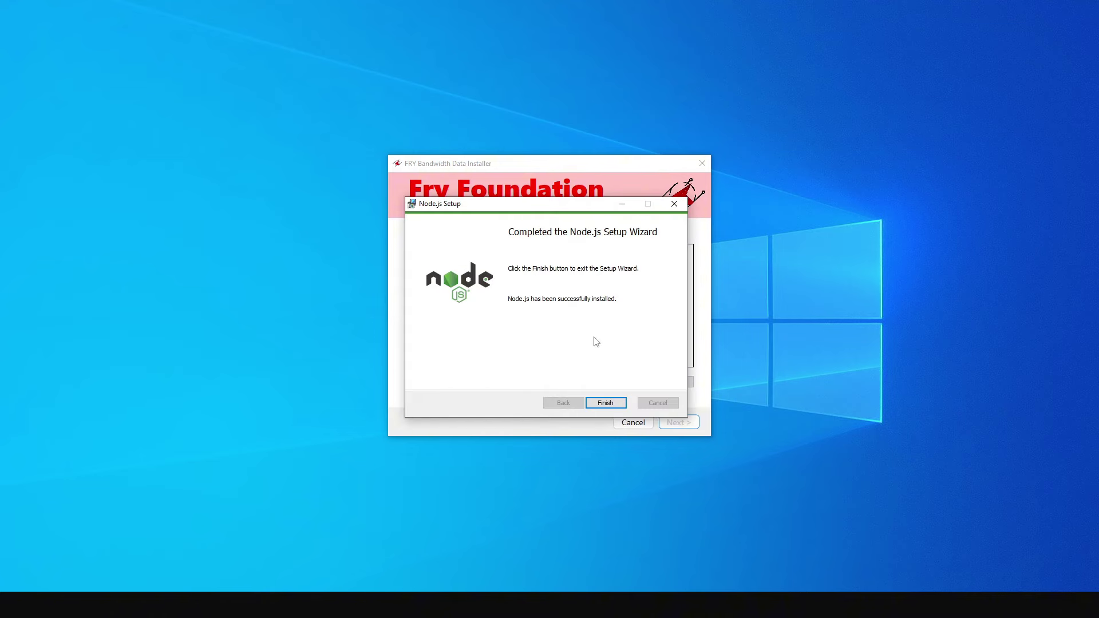
click(608, 403)
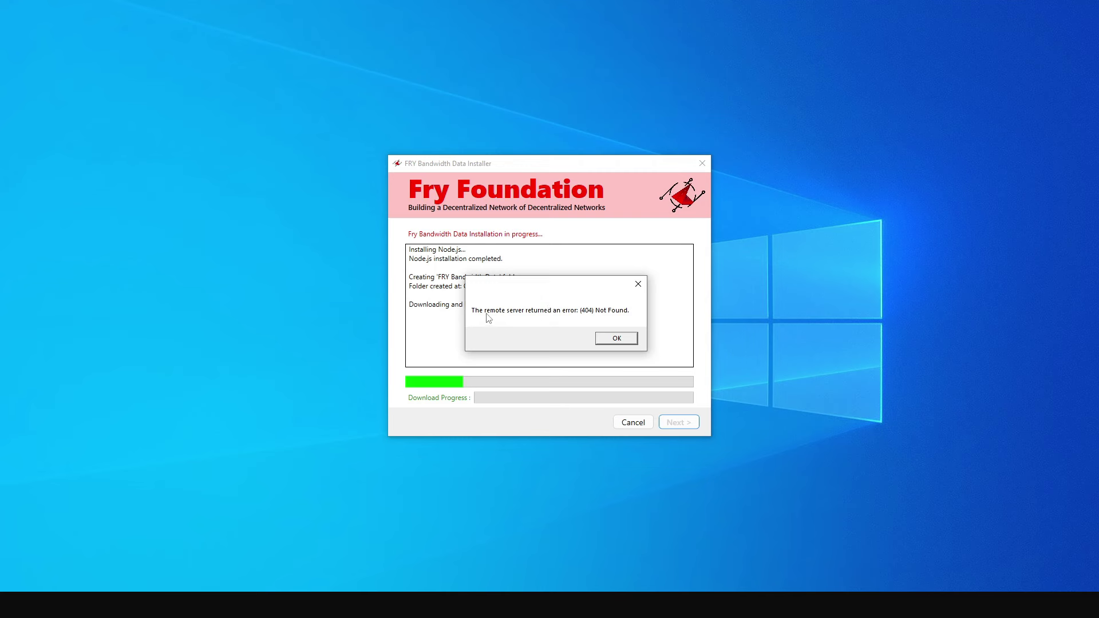
Dismiss the 404 error and install 7-Zip 23.01 to its default folder.
click(614, 339)
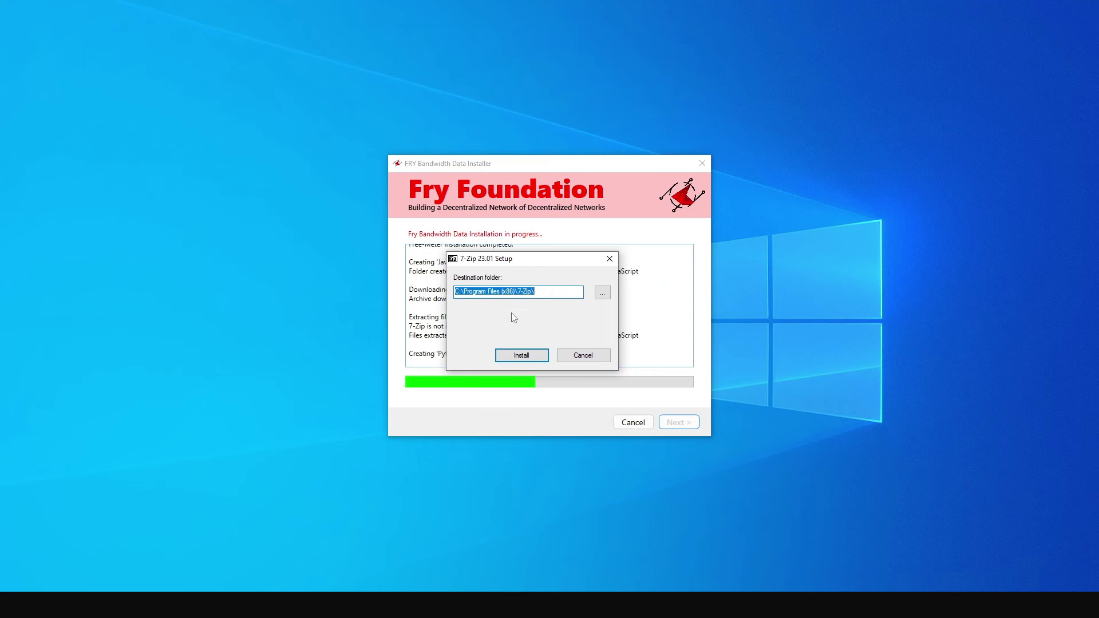
click(517, 355)
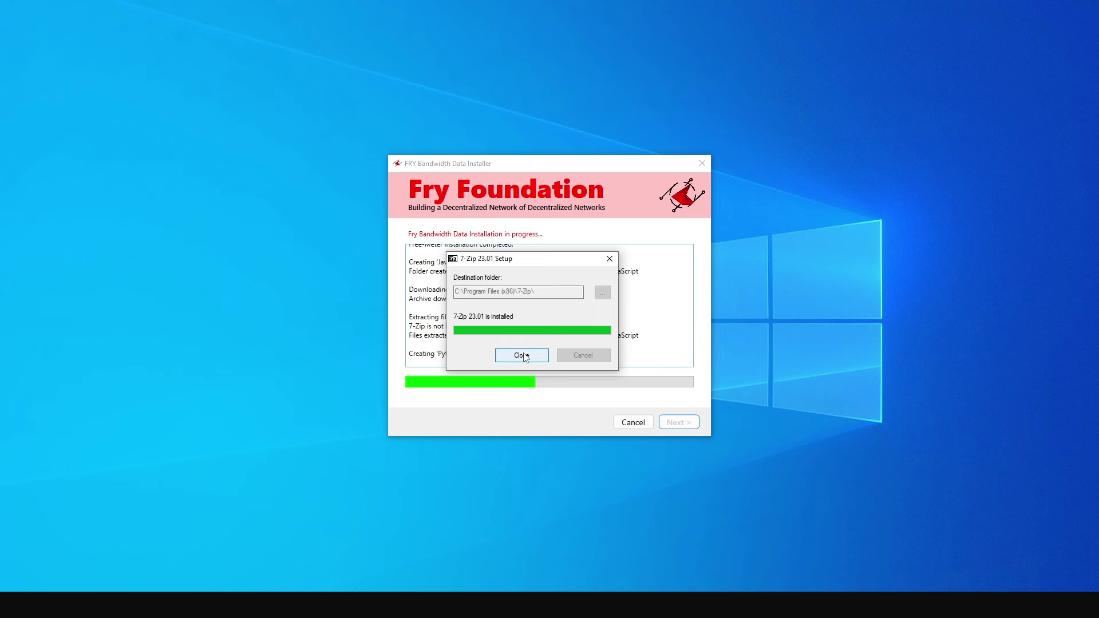
click(522, 356)
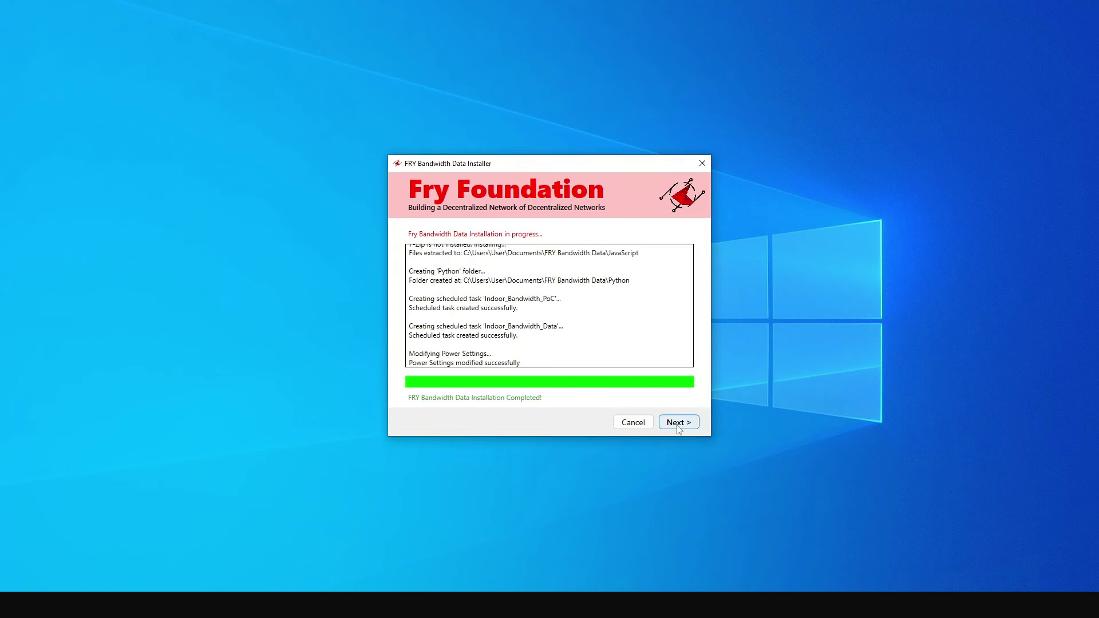
Finish the installation, dismiss the missing config.json error, and close the installer.
click(676, 422)
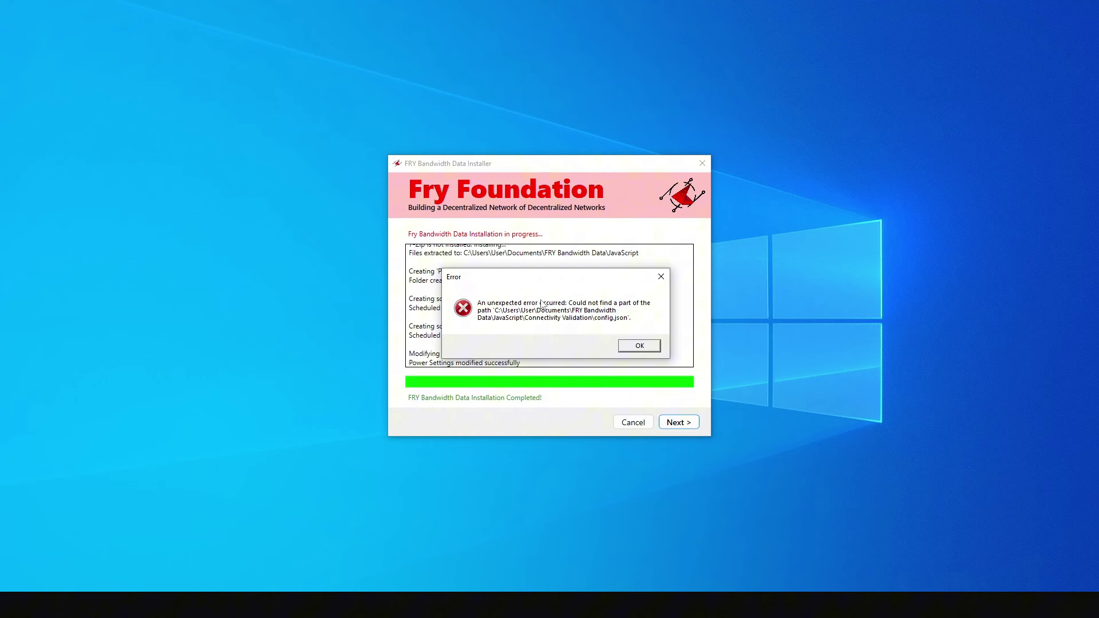
click(626, 348)
click(677, 423)
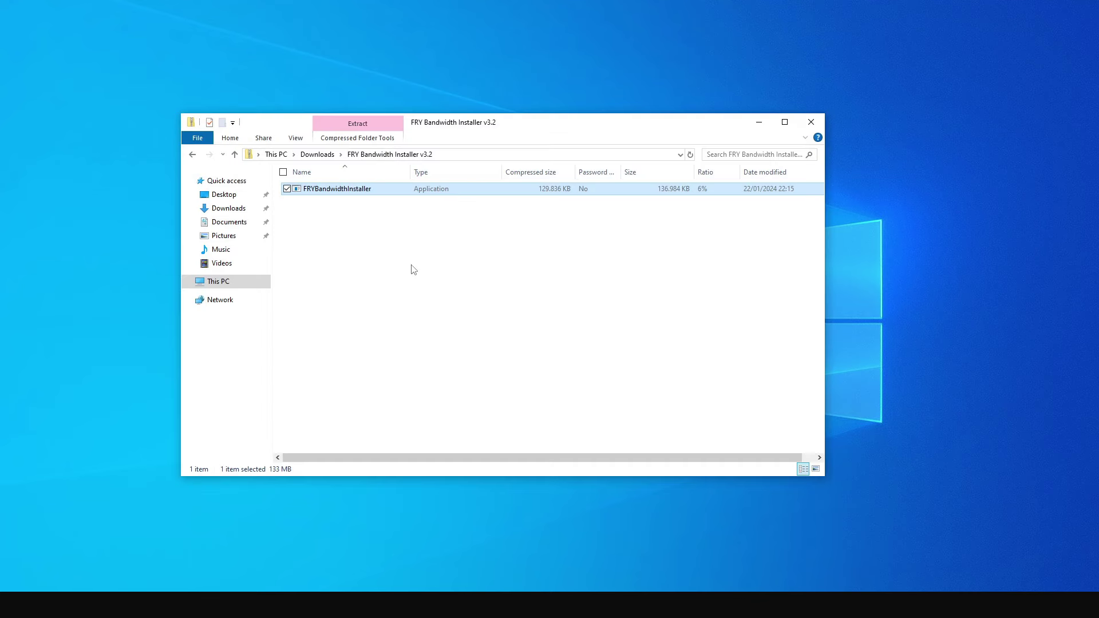
Relaunch FRYBandwidthInstaller from the v3.2 zip, allowing it past SmartScreen.
click(420, 255)
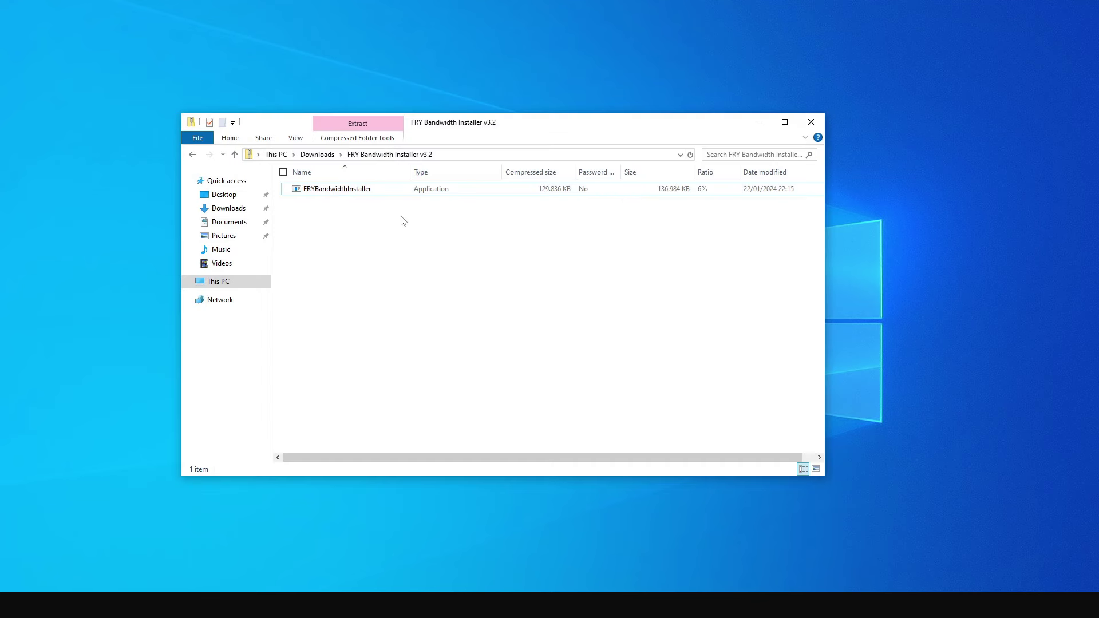
click(342, 193)
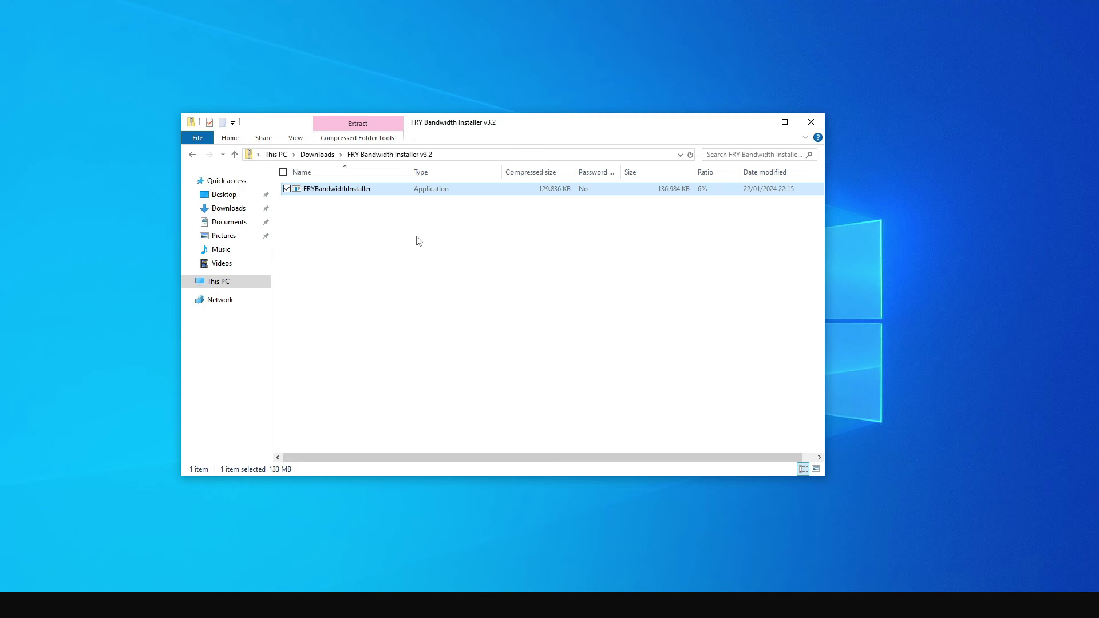
key(Return)
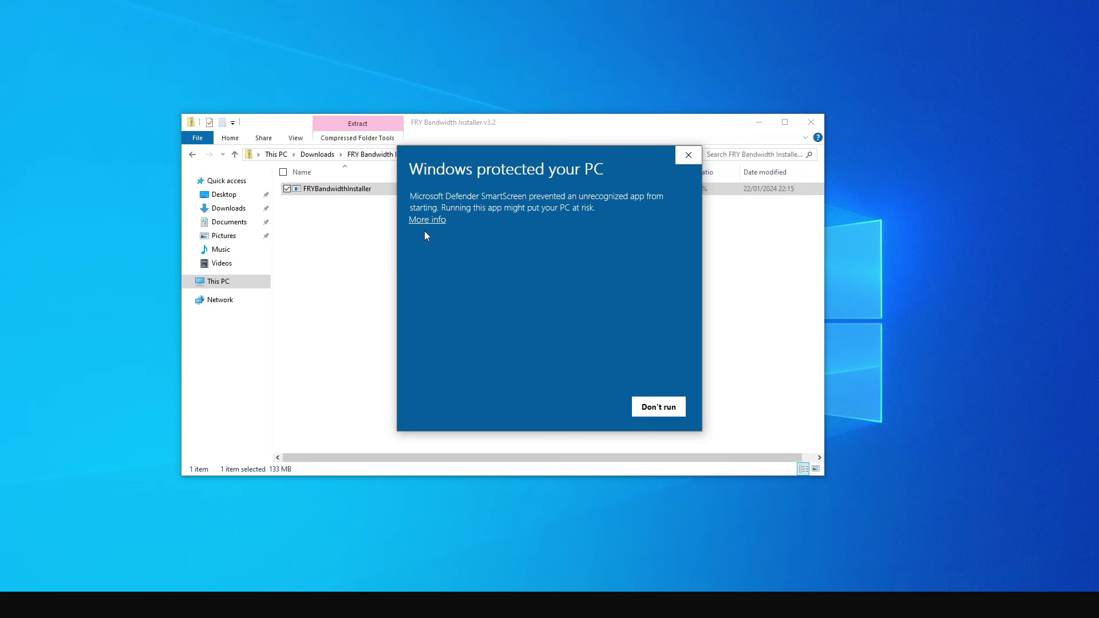
click(421, 220)
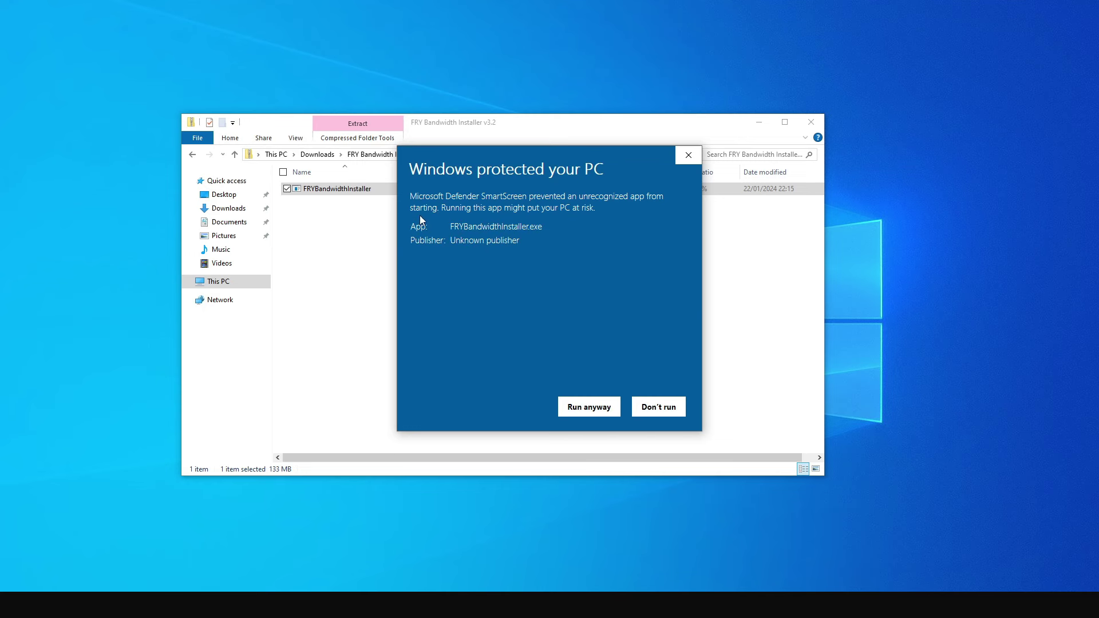
click(598, 409)
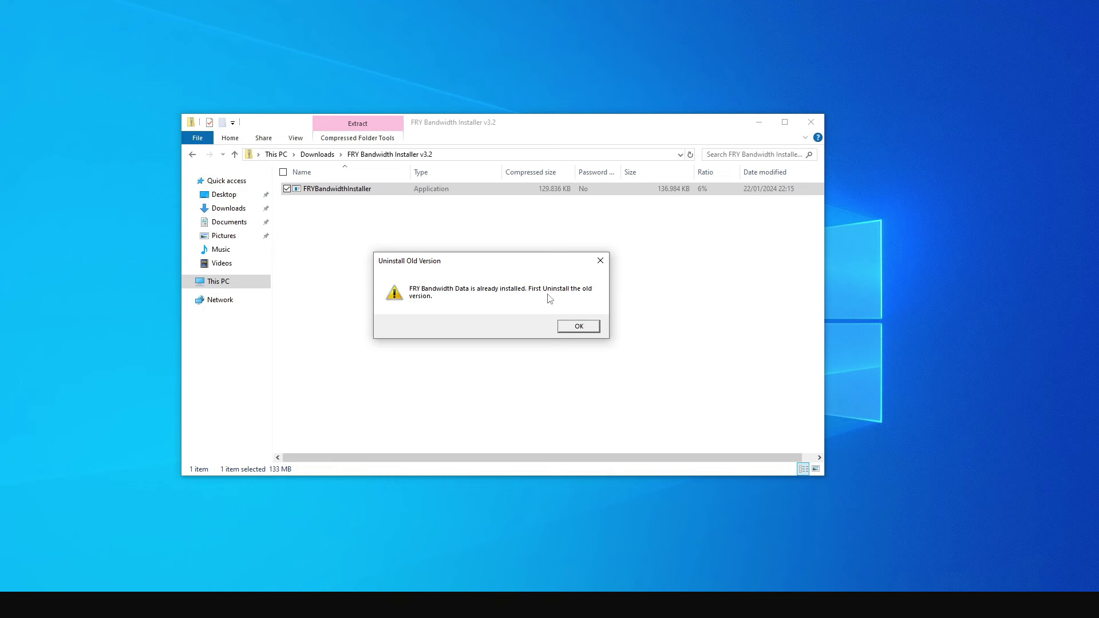
Uninstall the old FRY Bandwidth version, then relaunch the installer from the Explorer folder.
click(575, 330)
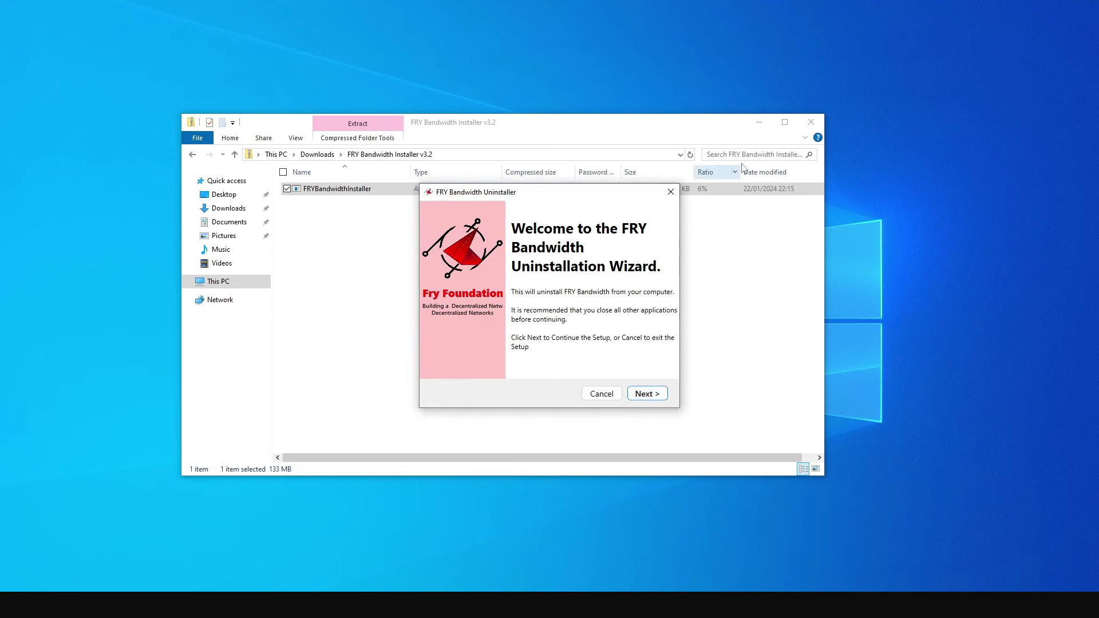
click(649, 395)
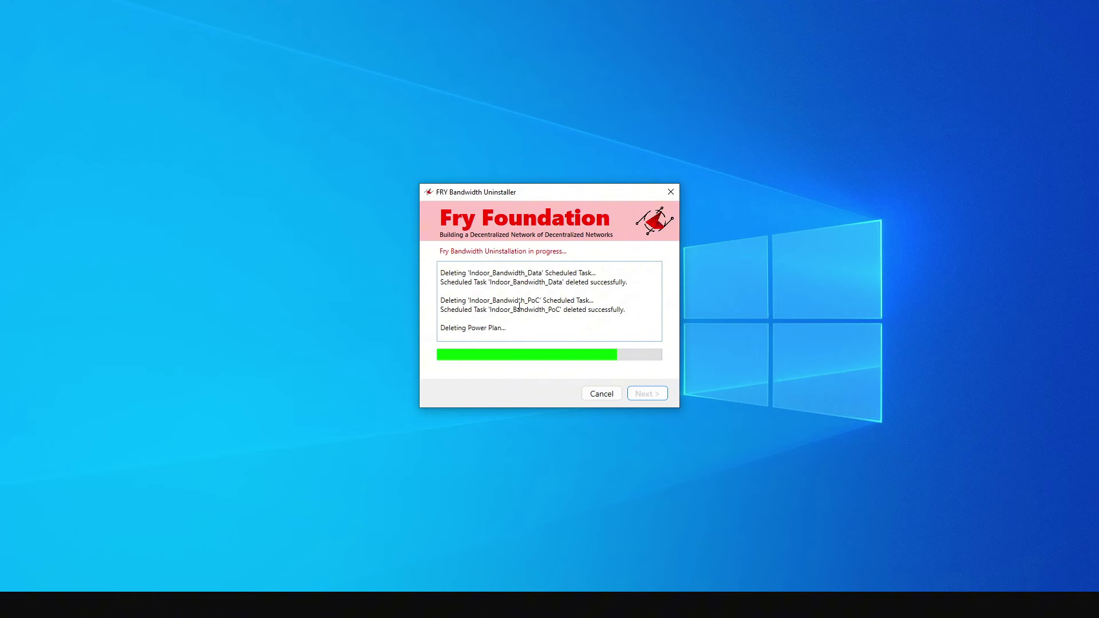
click(647, 395)
key(alt+Tab)
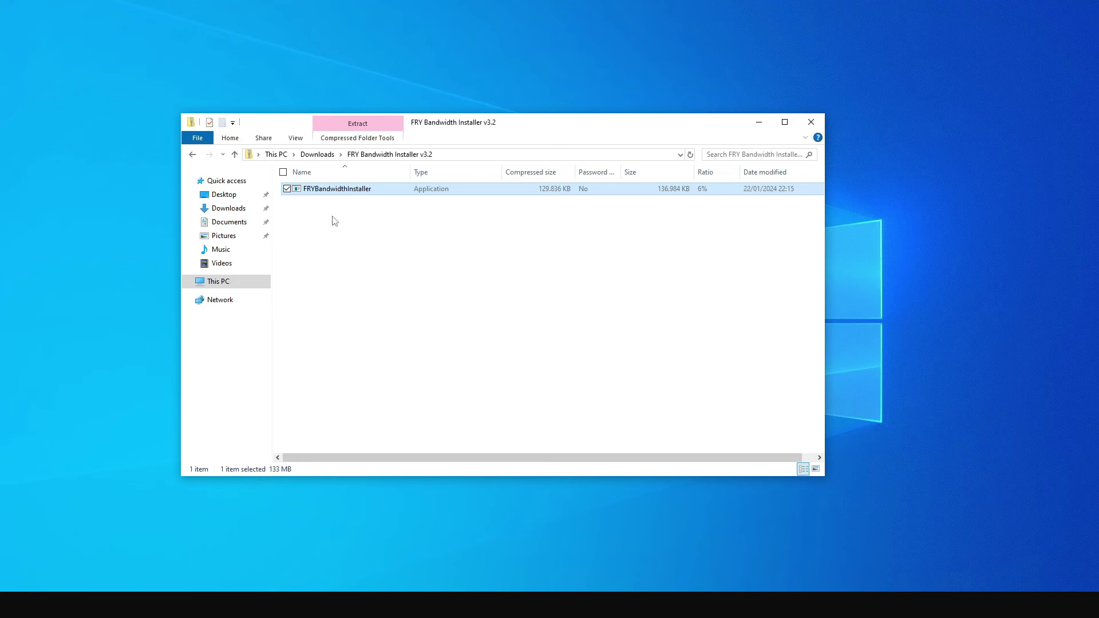
key(Return)
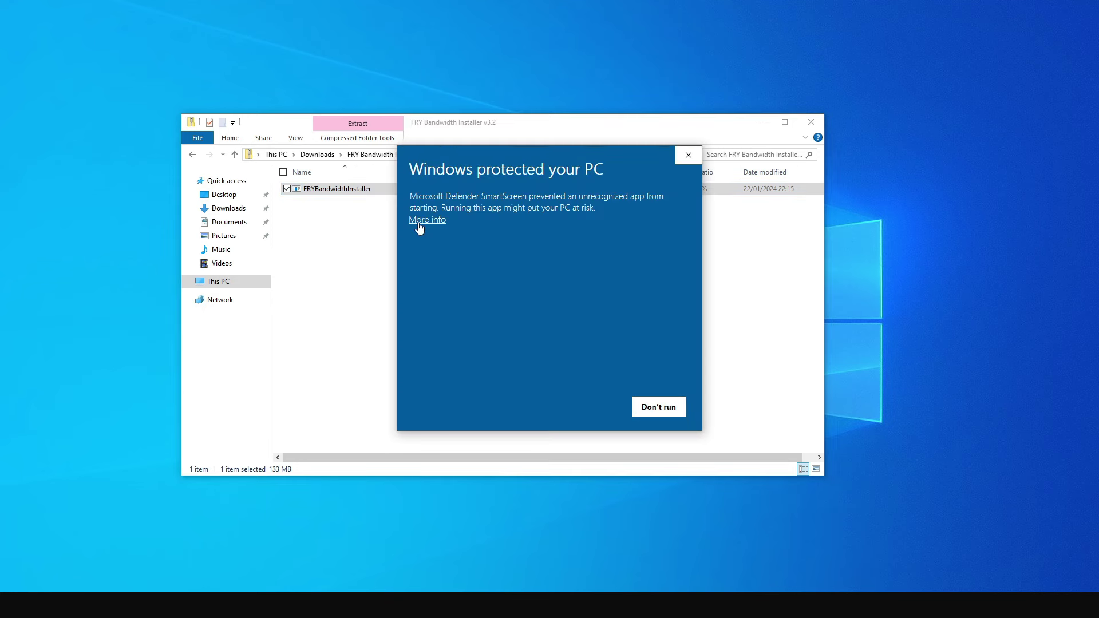
Run the installer past SmartScreen, install FRY Bandwidth Data, and dismiss the 404 download error.
click(420, 221)
click(585, 407)
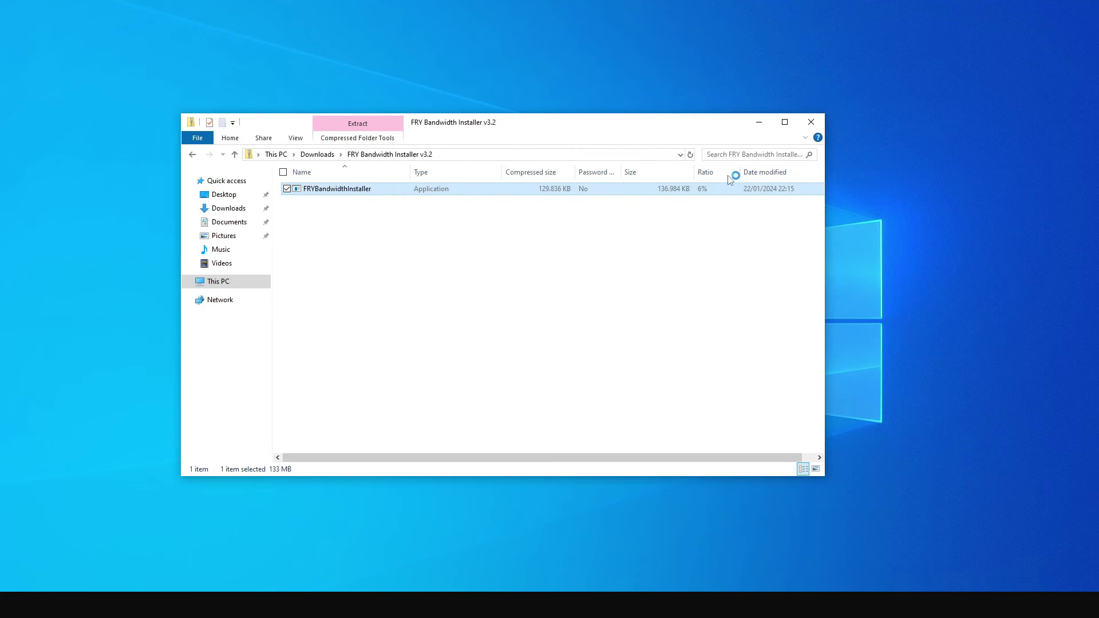
click(690, 429)
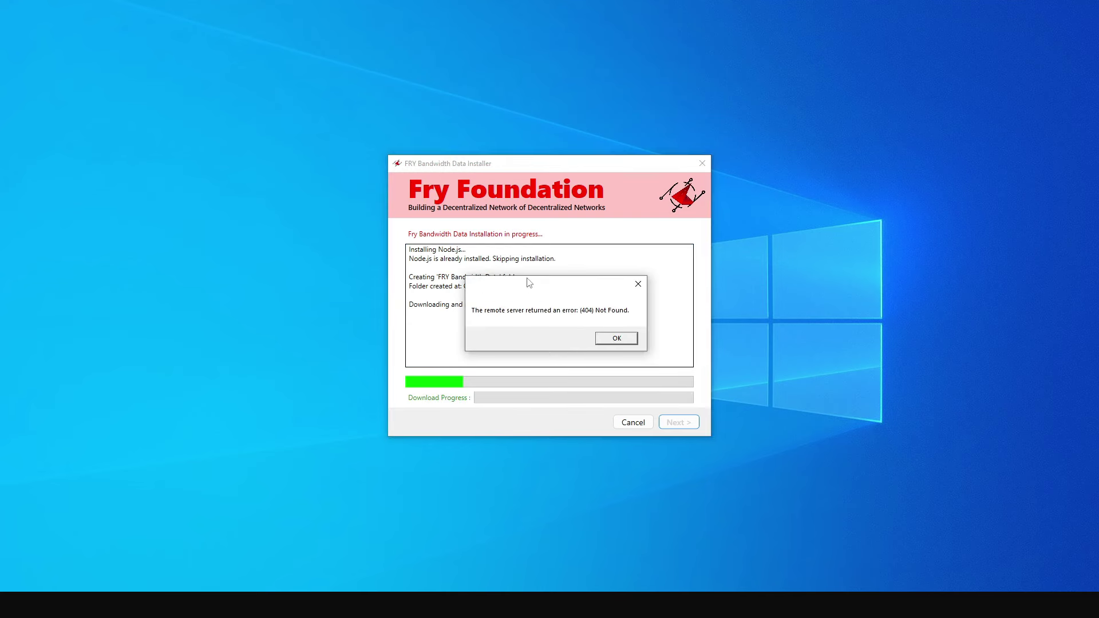
click(609, 339)
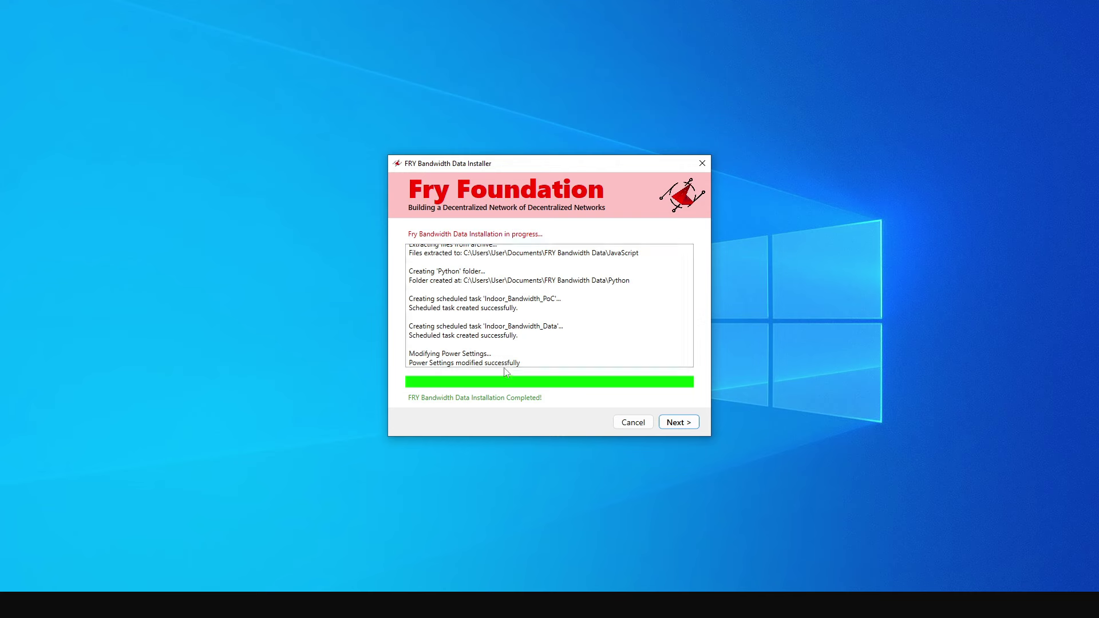
click(676, 423)
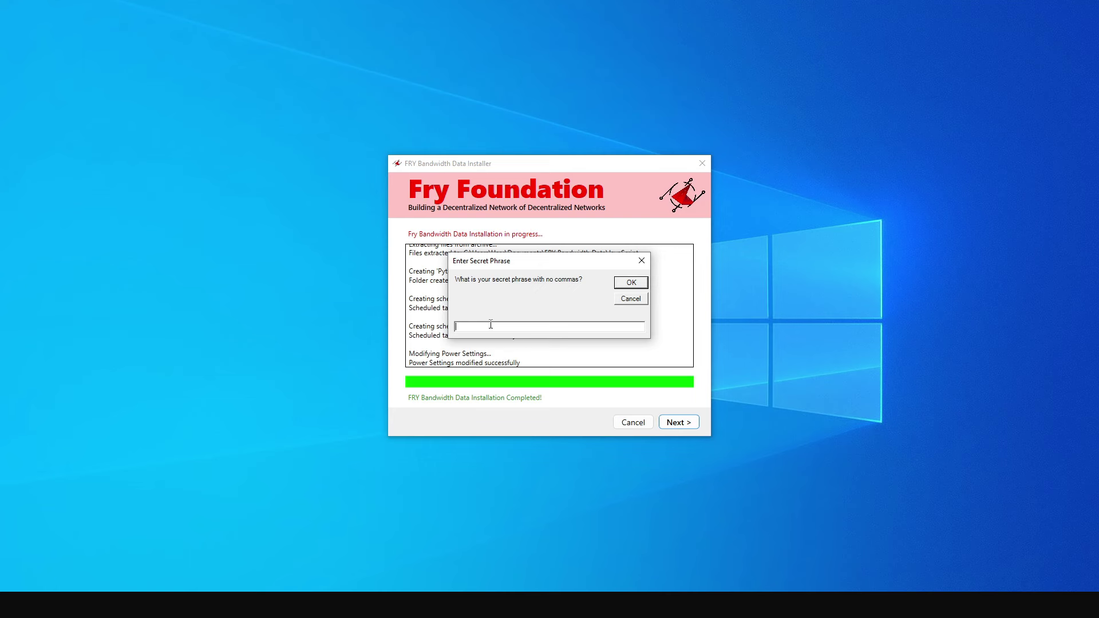
Enter and submit the secret phrase, then finish the installer.
key(ctrl+v)
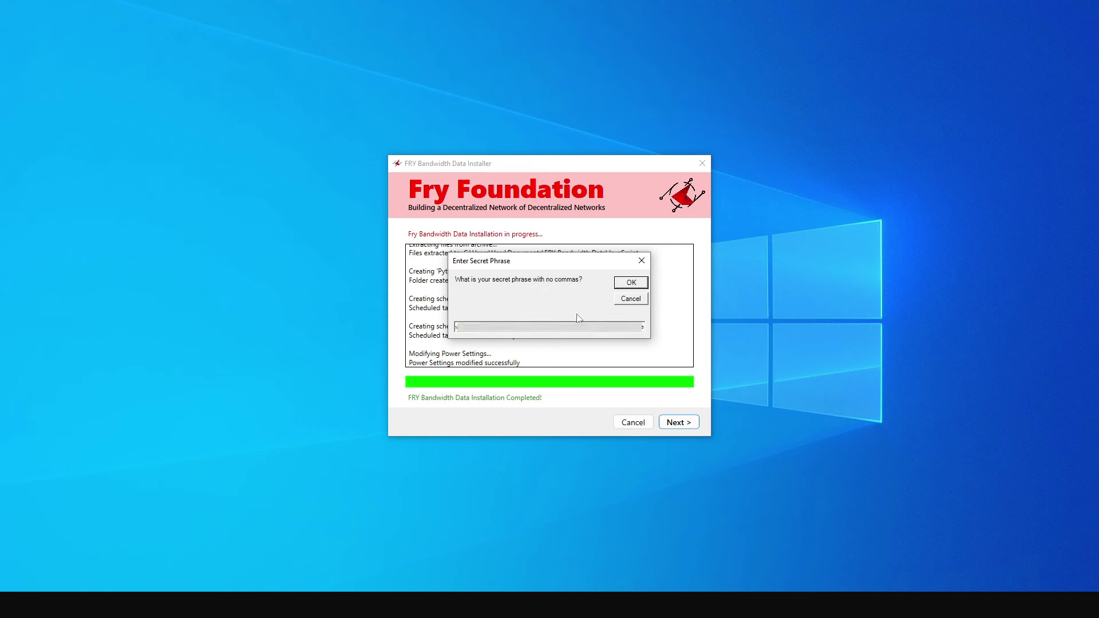
click(623, 285)
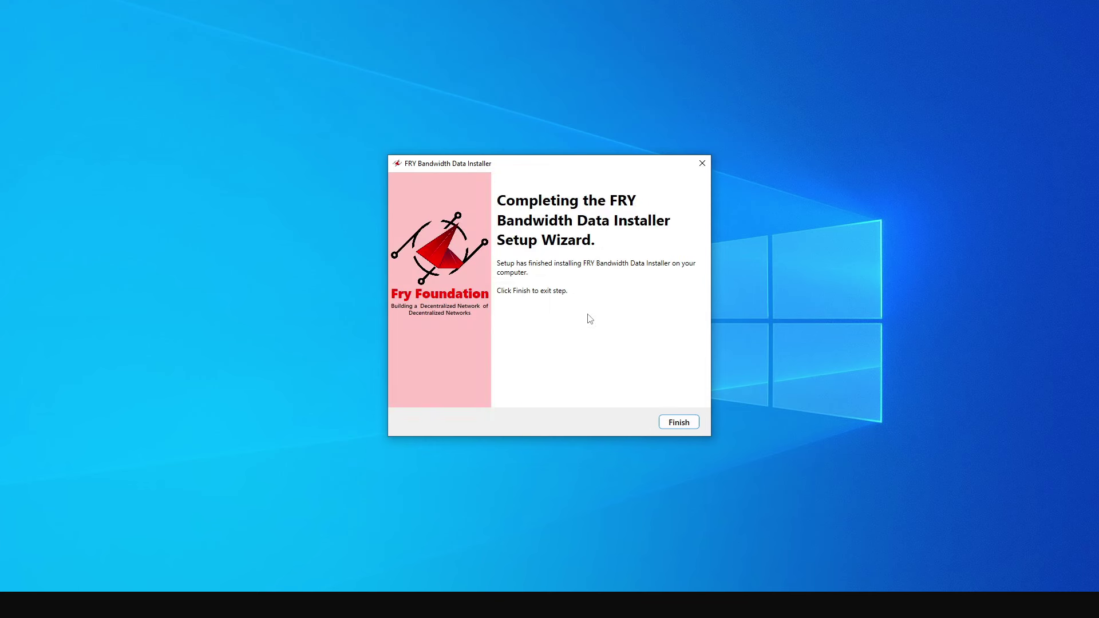
click(677, 422)
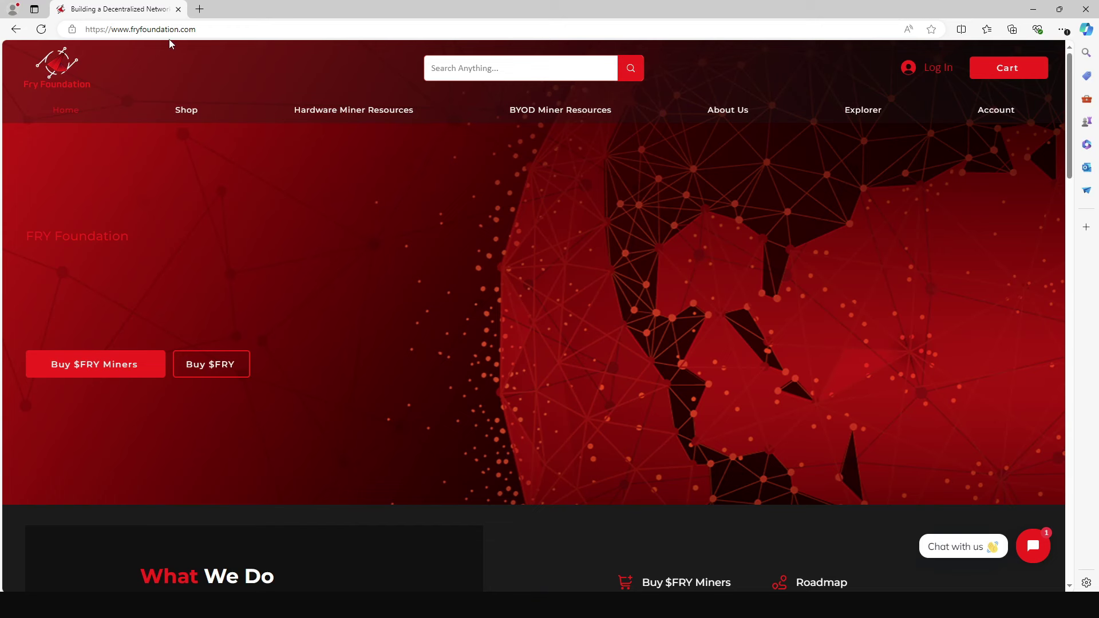
Go to Hardware Miner Resources > Registration > Bandwidth Miner and bring the empty registration form into view.
mouse_move(318, 114)
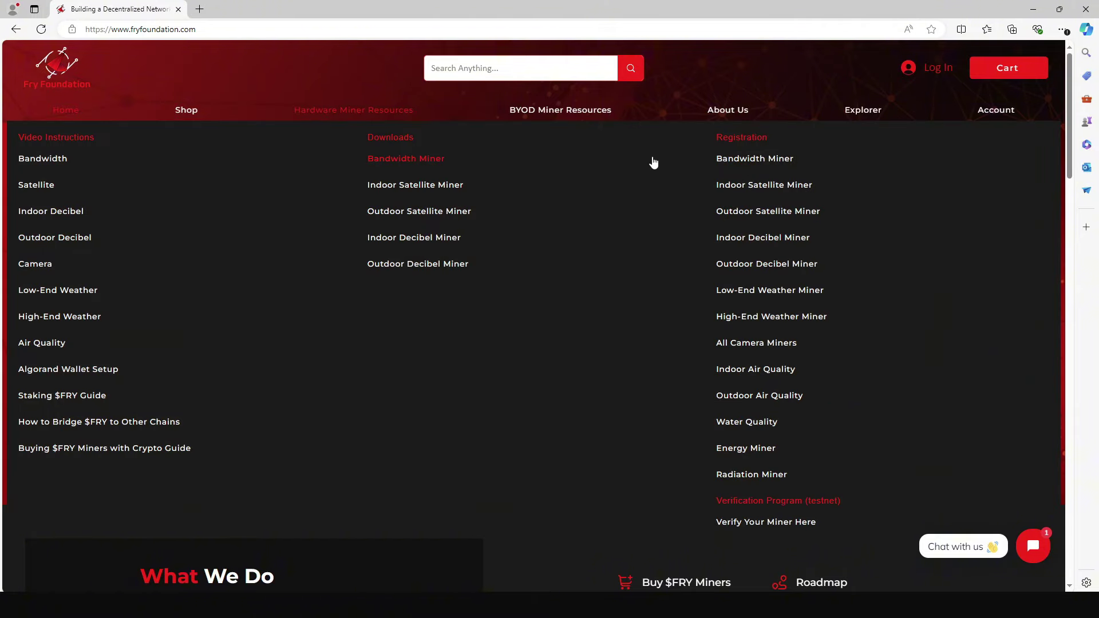
click(739, 162)
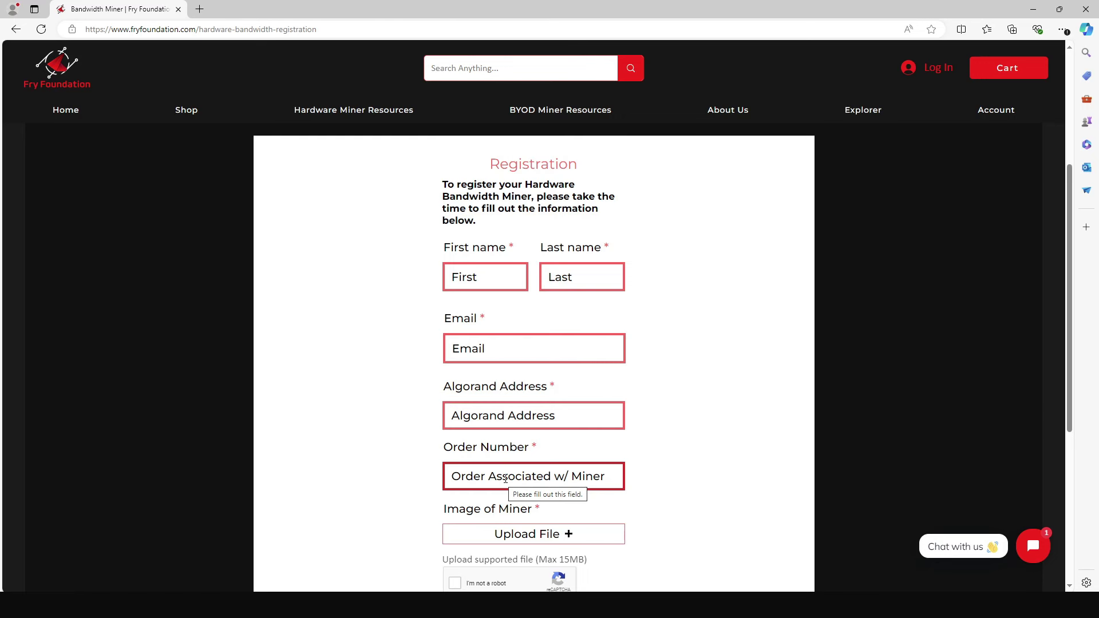
scroll(563, 469, down, 1)
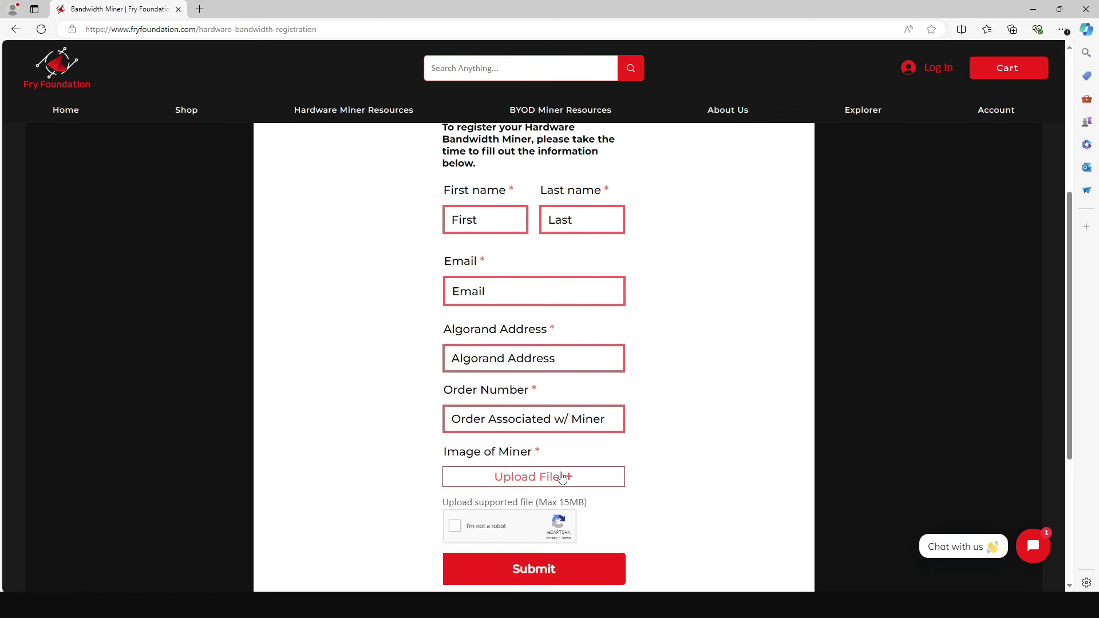